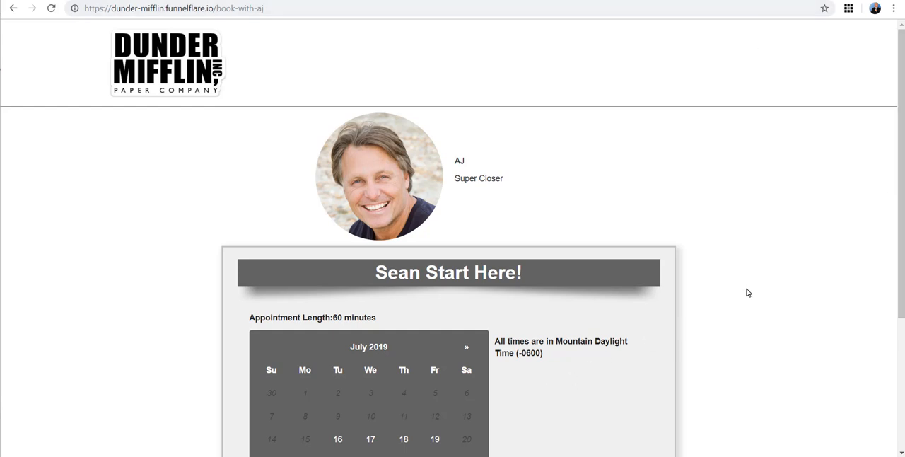
# Step: Review the public booking page, covering the presenter's details, the appointment calendar and the page's web address
pyautogui.scroll(-2, 749, 292)
pyautogui.scroll(2, 750, 291)
pyautogui.scroll(-3, 751, 291)
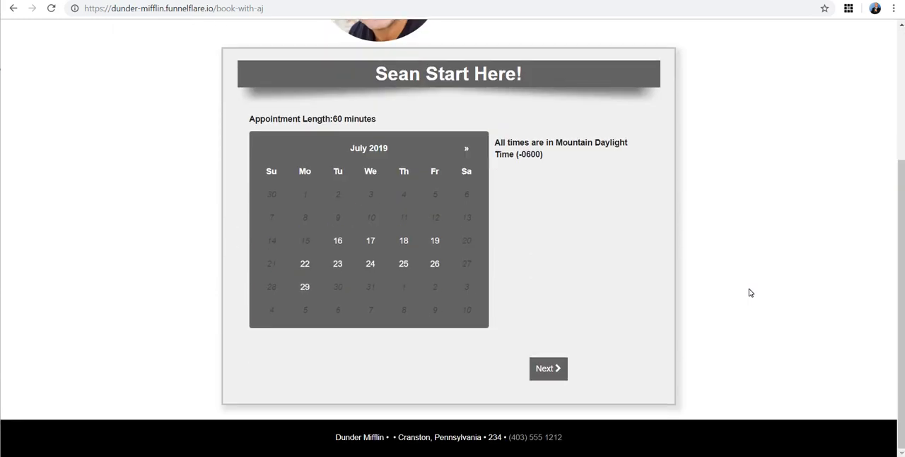
pyautogui.scroll(3, 751, 291)
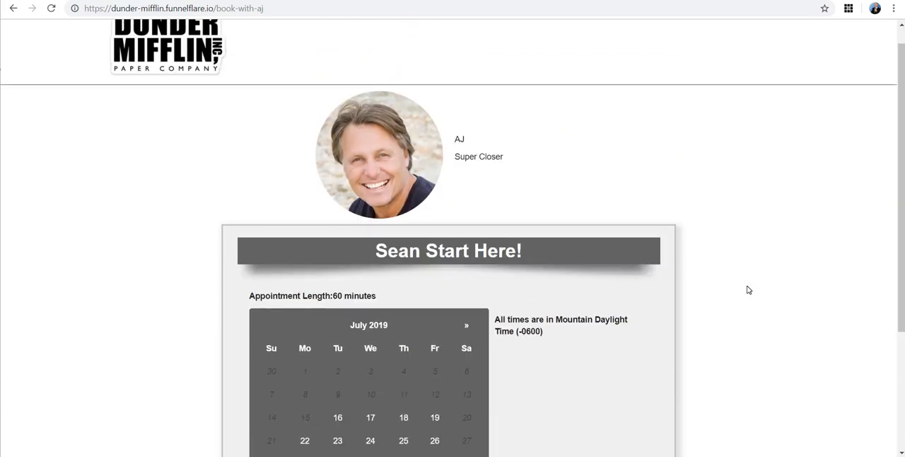
pyautogui.scroll(1, 749, 290)
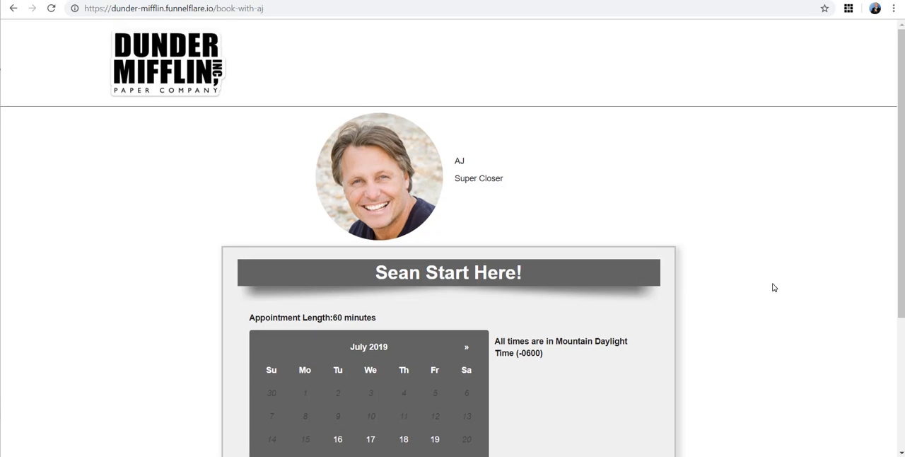
pyautogui.doubleClick(461, 162)
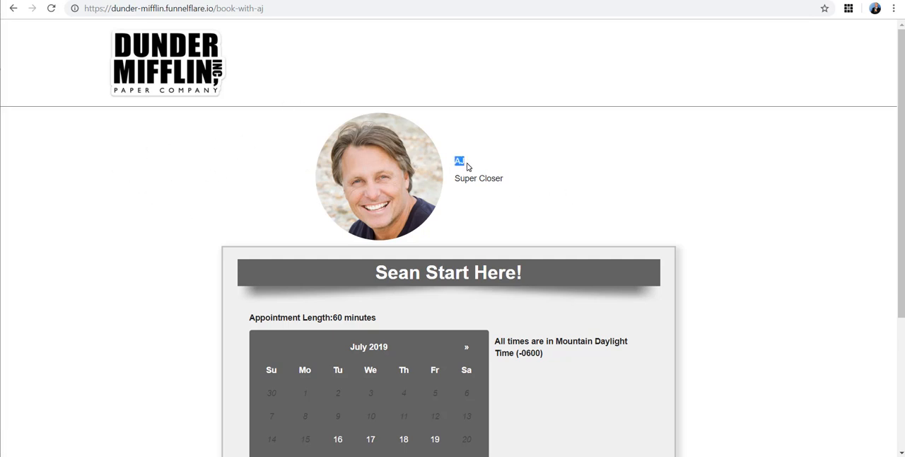
pyautogui.click(778, 182)
pyautogui.moveTo(277, 8); pyautogui.dragTo(67, 16)
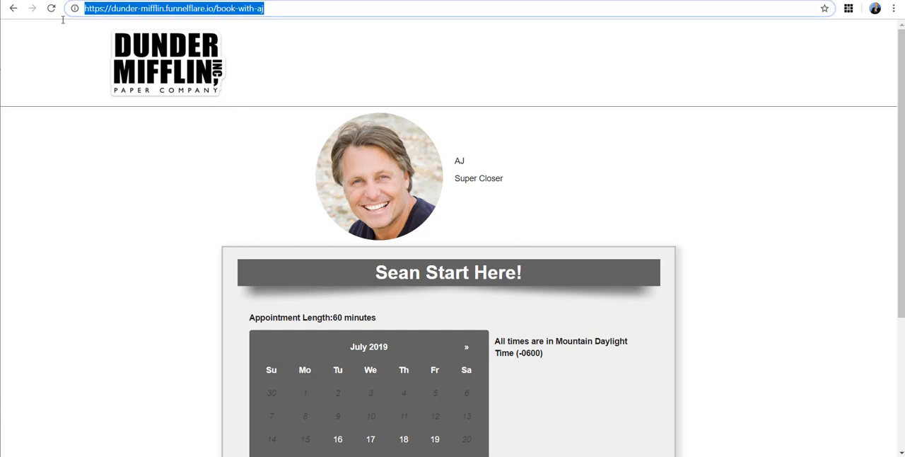
pyautogui.click(46, 304)
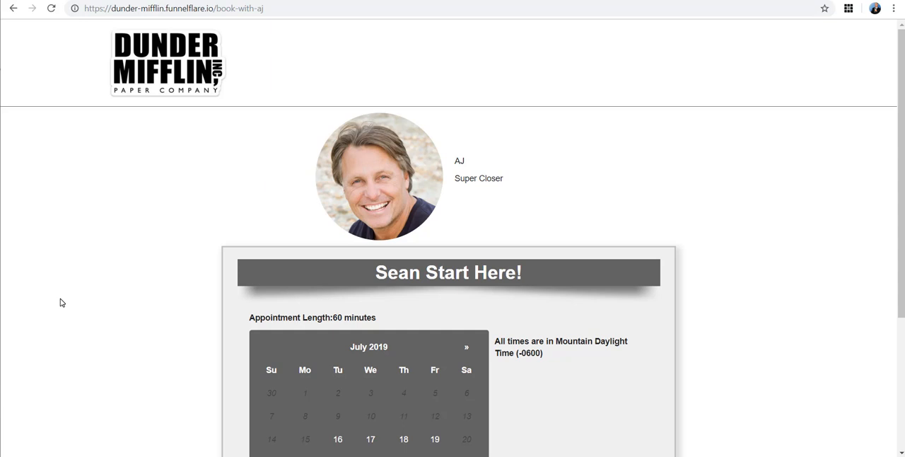
pyautogui.moveTo(276, 8); pyautogui.dragTo(84, 8)
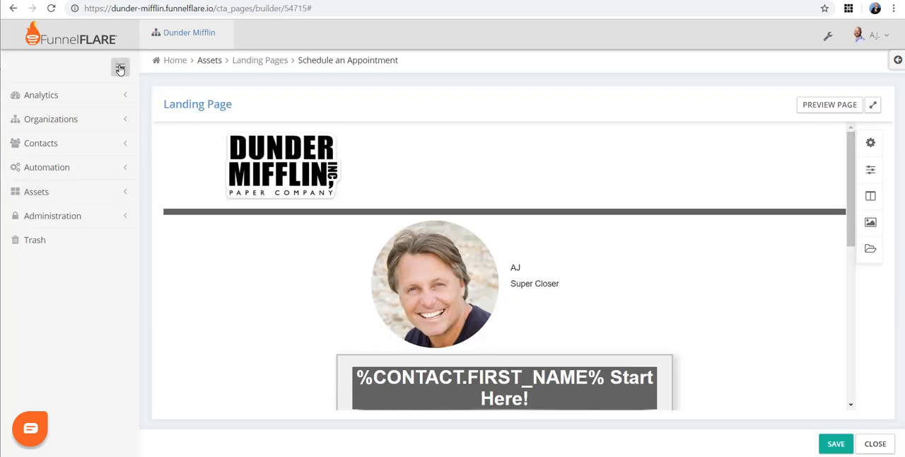
# Step: Collapse the navigation sidebar and look over the Schedule an Appointment landing page in the builder
pyautogui.click(120, 67)
pyautogui.scroll(-2, 831, 196)
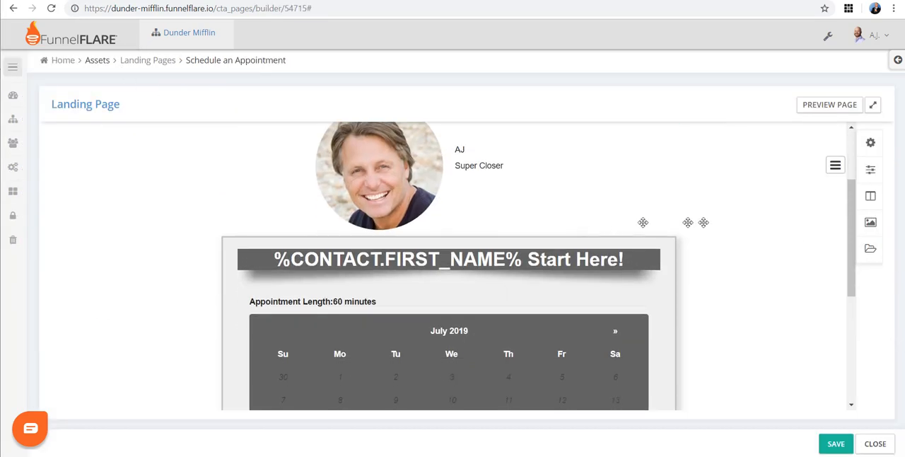
pyautogui.moveTo(870, 196); pyautogui.dragTo(503, 181)
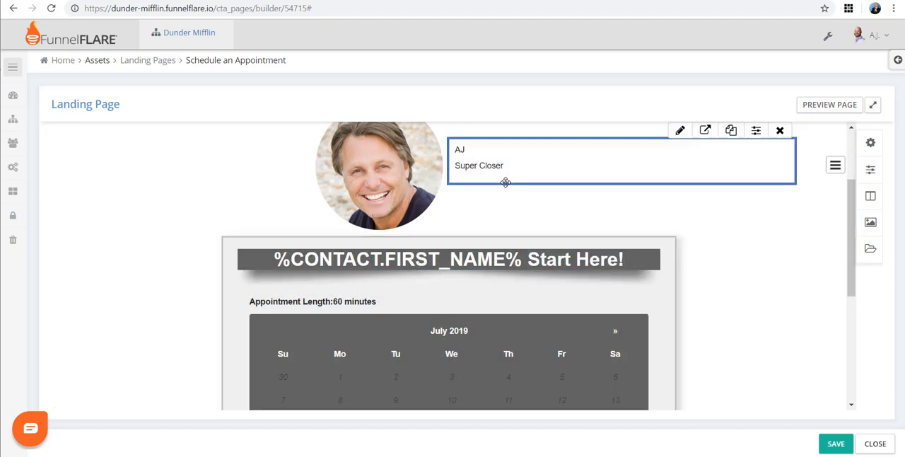
pyautogui.scroll(2, 509, 186)
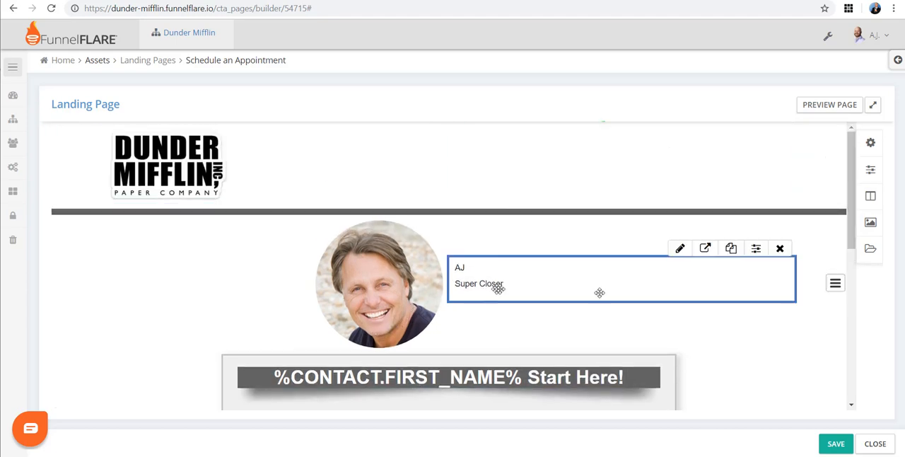
pyautogui.scroll(-2, 613, 298)
# Step: Add a single-column row and a two-column row between the logo header and the profile photo
pyautogui.click(870, 196)
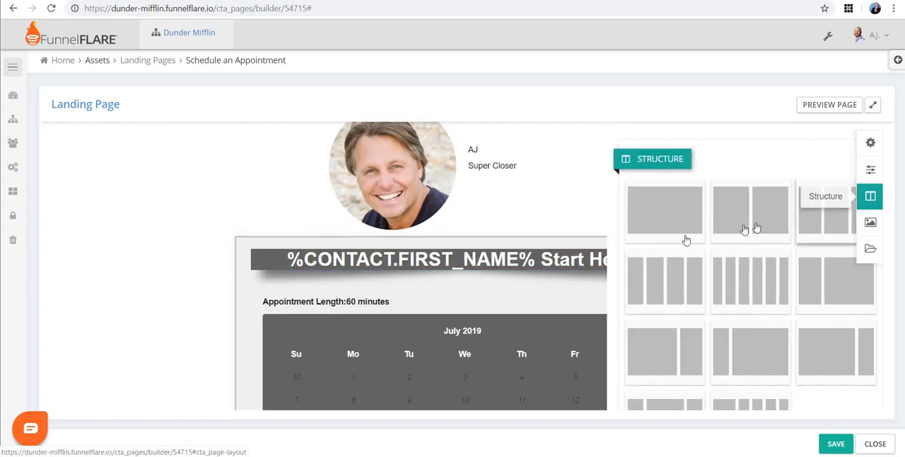
pyautogui.moveTo(562, 246); pyautogui.dragTo(418, 225)
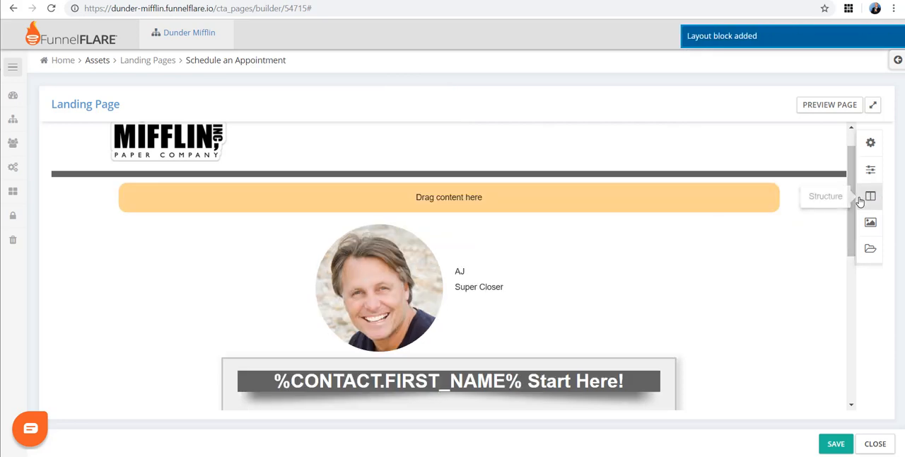
pyautogui.click(870, 199)
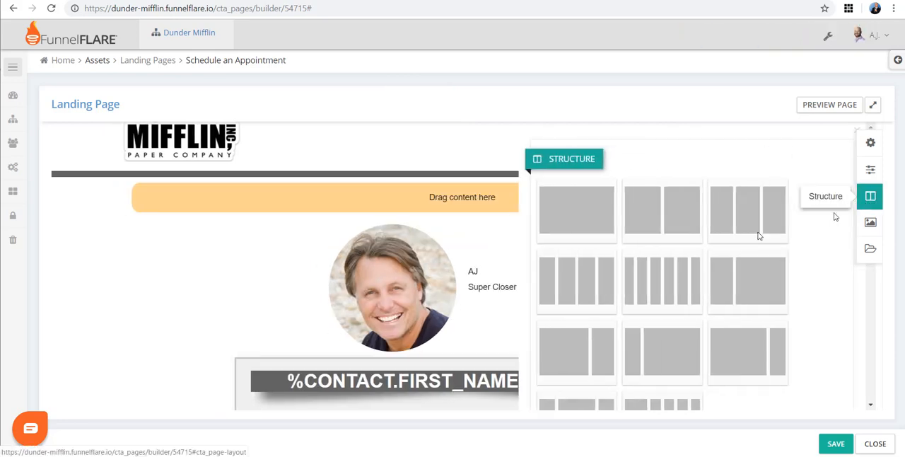
pyautogui.moveTo(643, 223); pyautogui.dragTo(424, 219)
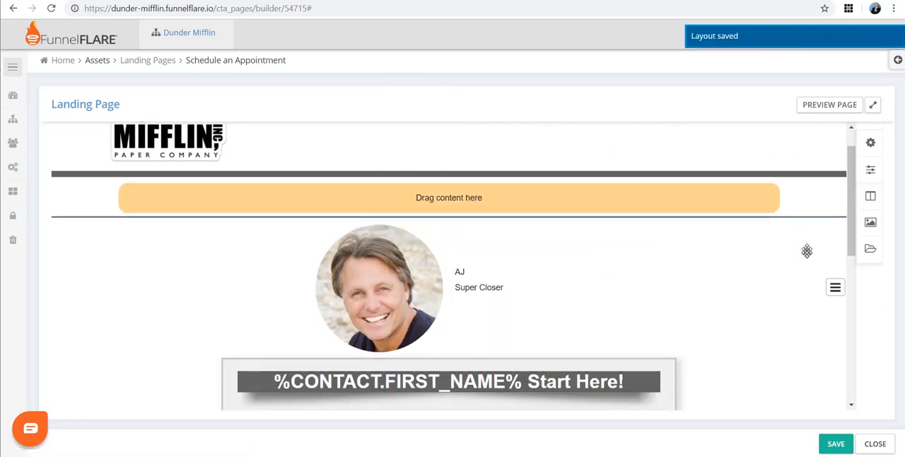
# Step: Place a Text block in the first column of the two-column row, and remove the added rows
pyautogui.click(871, 225)
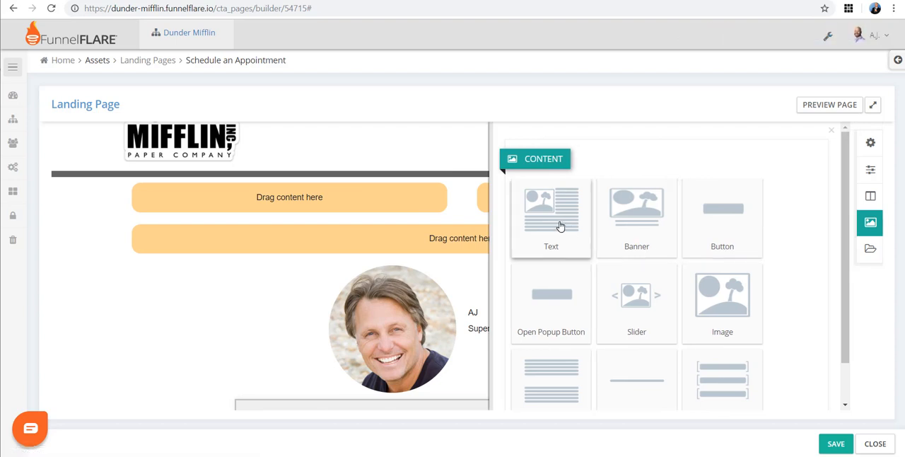
pyautogui.moveTo(557, 230); pyautogui.dragTo(311, 204)
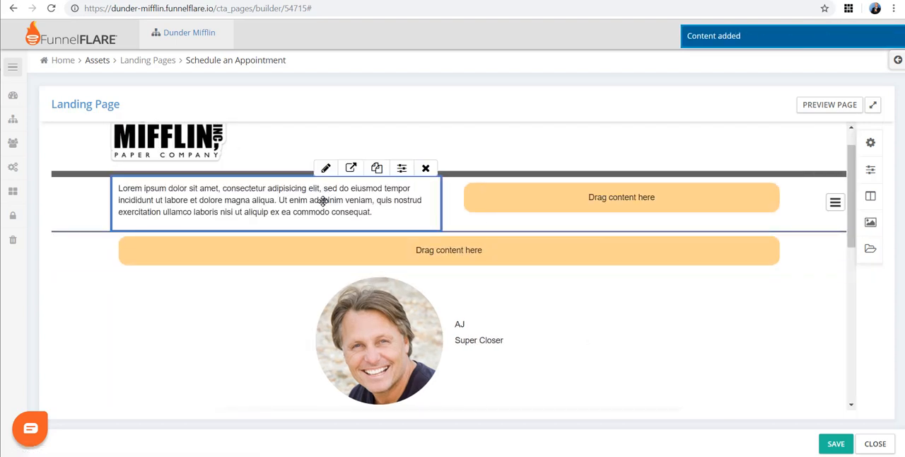
pyautogui.click(323, 201)
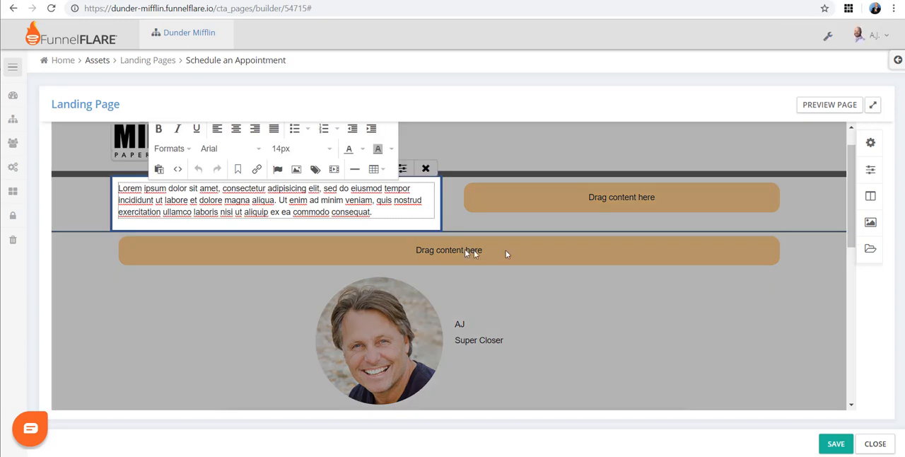
pyautogui.click(577, 226)
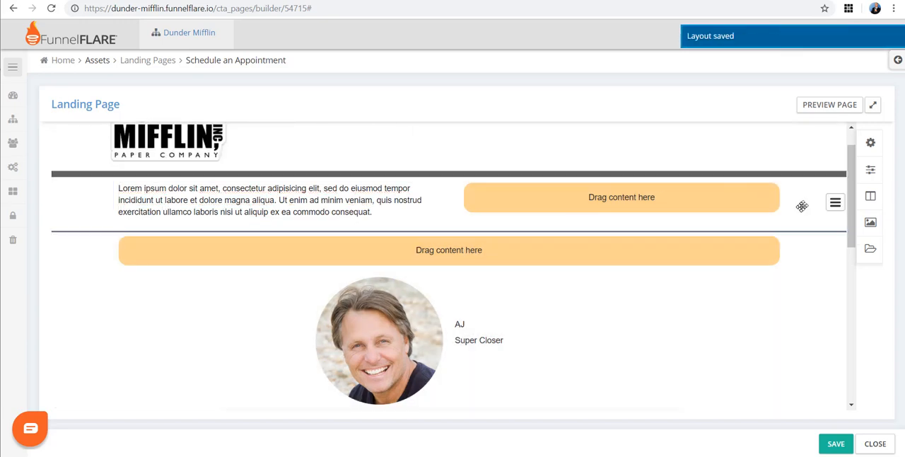
pyautogui.click(835, 203)
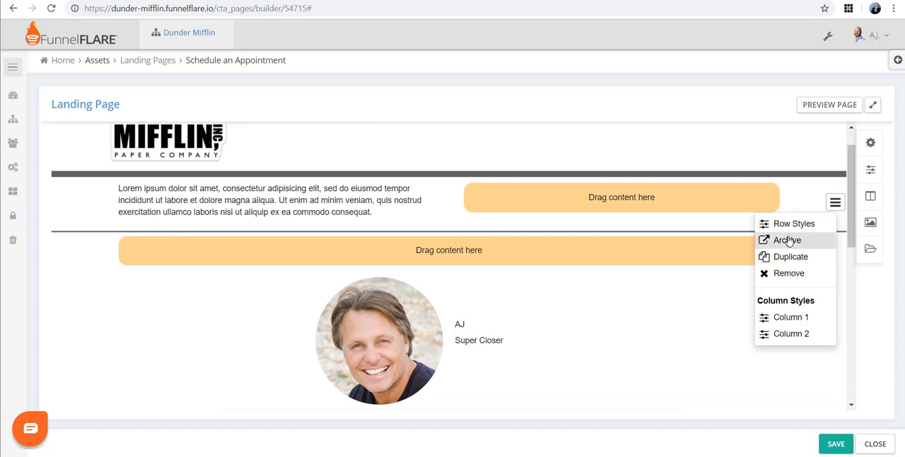
pyautogui.click(778, 273)
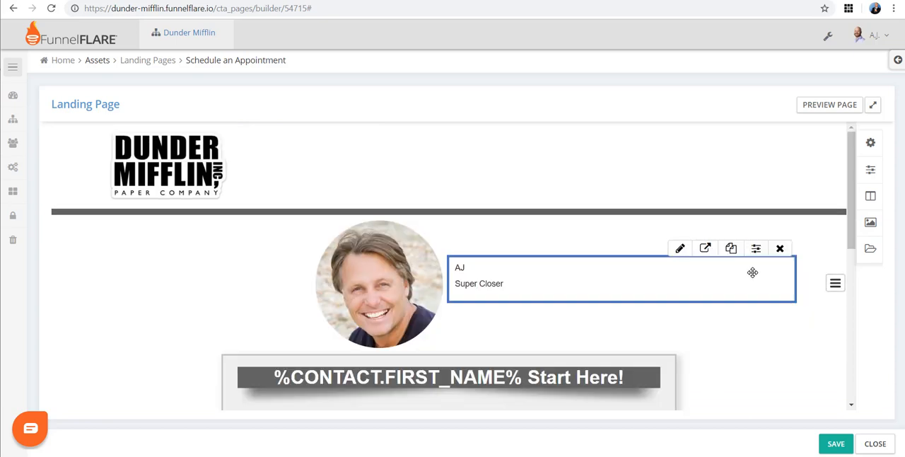
# Step: Open the landing page's appointment calendar form in its advanced editor
pyautogui.scroll(-5, 707, 272)
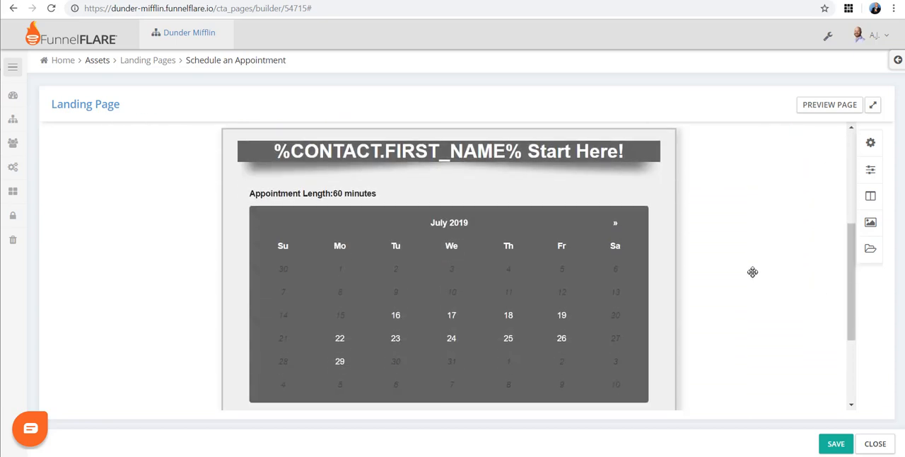
pyautogui.scroll(1, 464, 293)
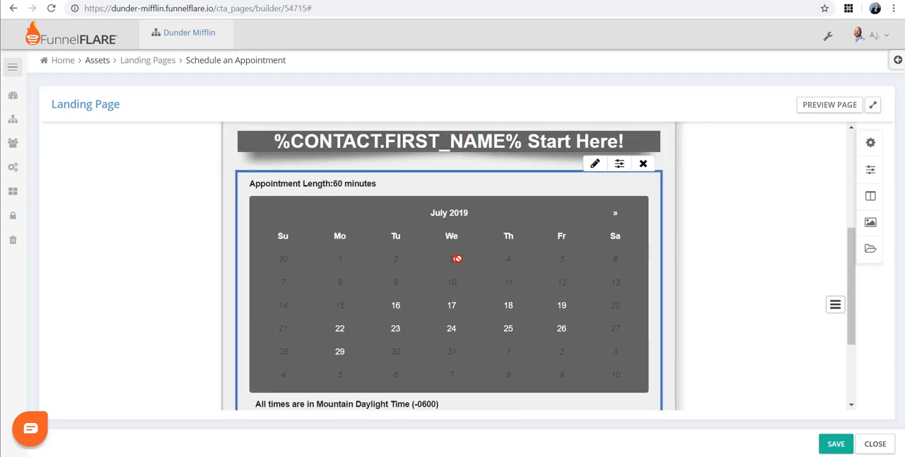
pyautogui.click(594, 164)
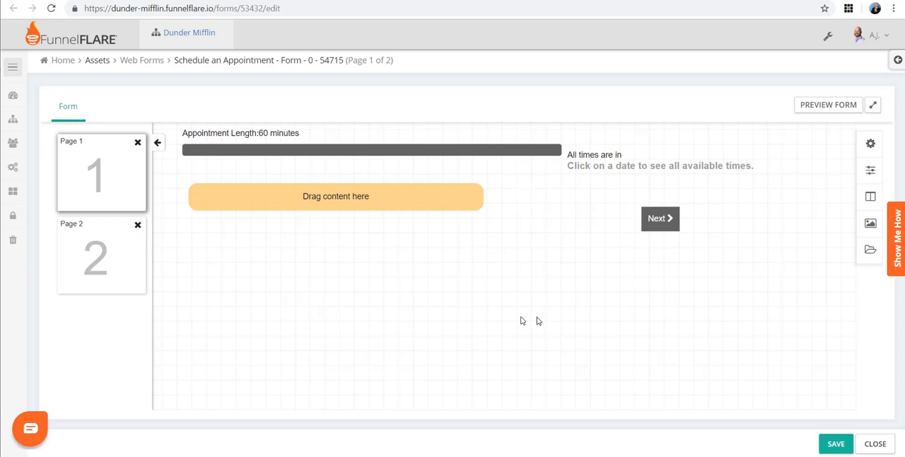
# Step: Browse the structure layouts and content elements available for the form, down to the hidden fields
pyautogui.click(870, 198)
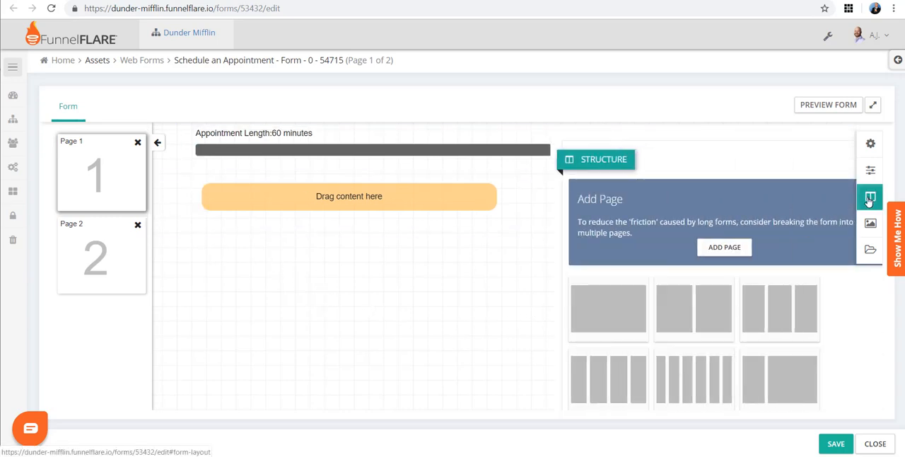
pyautogui.click(870, 223)
pyautogui.scroll(-10, 651, 299)
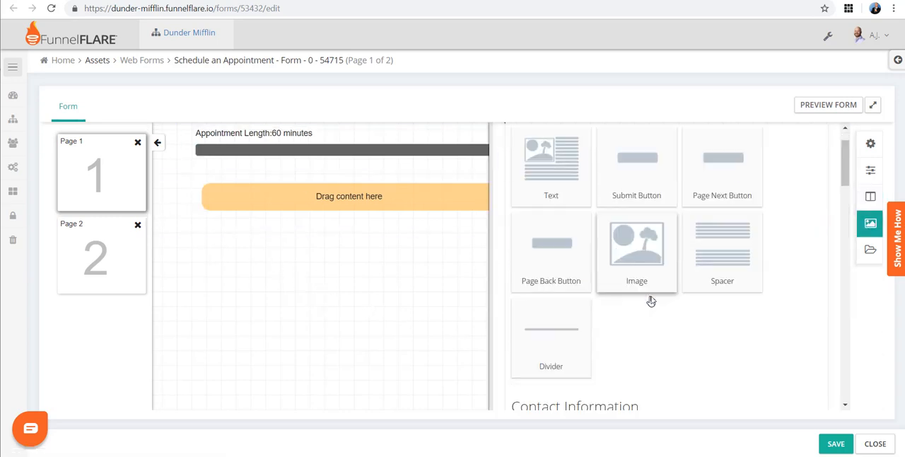
pyautogui.scroll(-6, 656, 297)
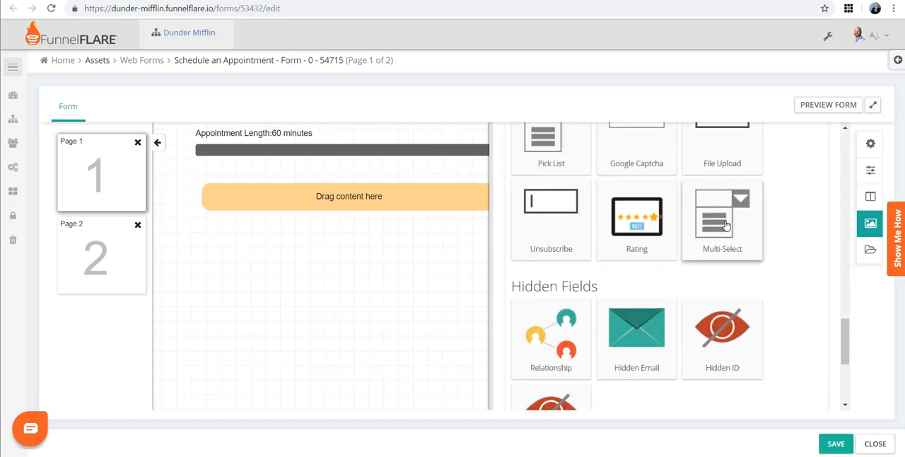
pyautogui.click(218, 248)
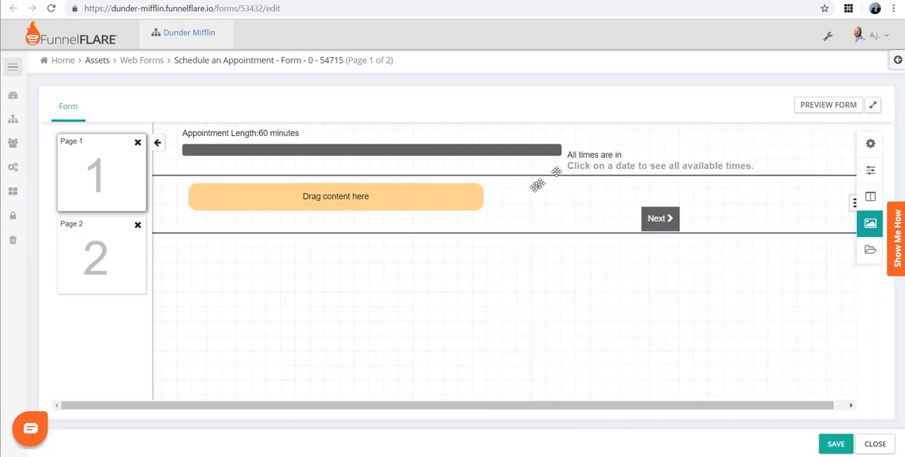
# Step: Add a third page to the form and delete it
pyautogui.click(867, 196)
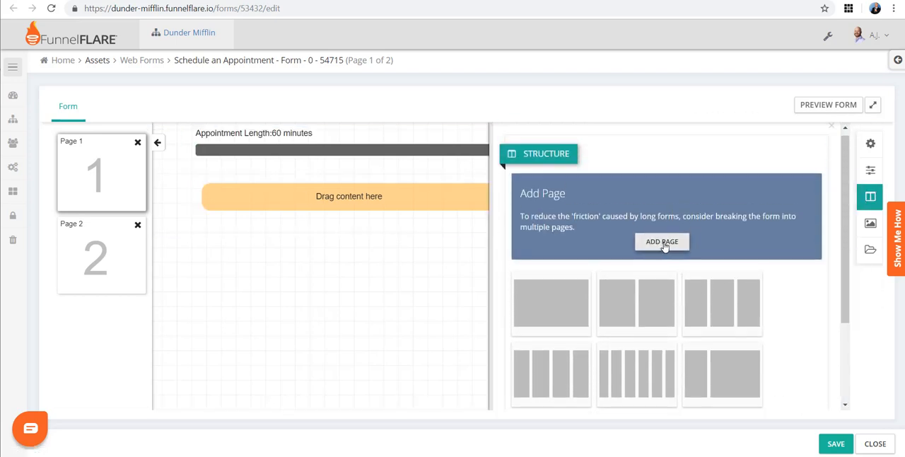
pyautogui.click(663, 245)
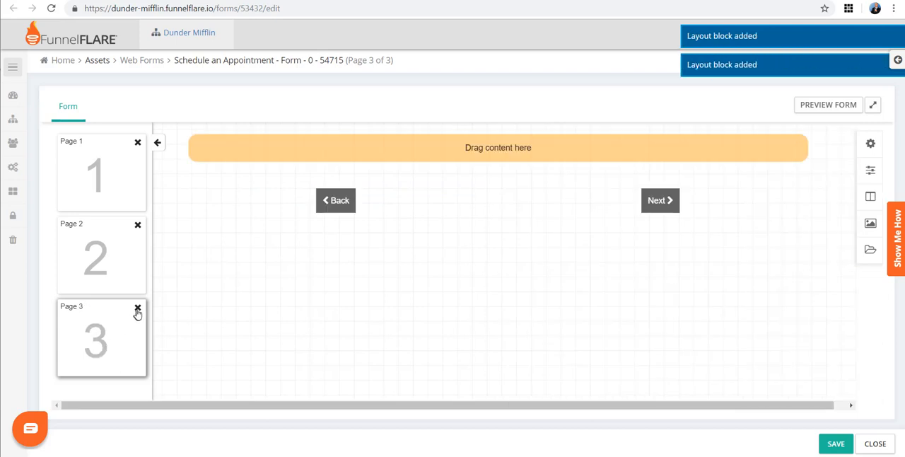
pyautogui.click(137, 308)
pyautogui.click(573, 139)
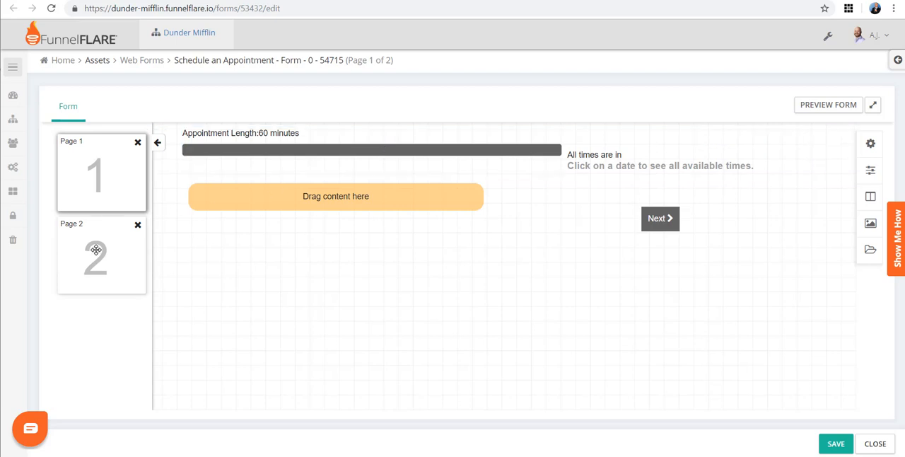
# Step: Check the contact fields on the form's second page and return to its first page
pyautogui.click(95, 251)
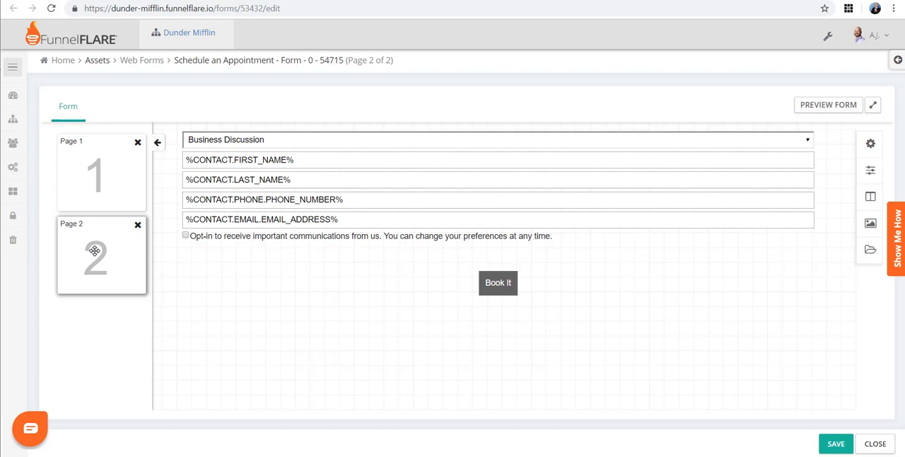
pyautogui.click(113, 168)
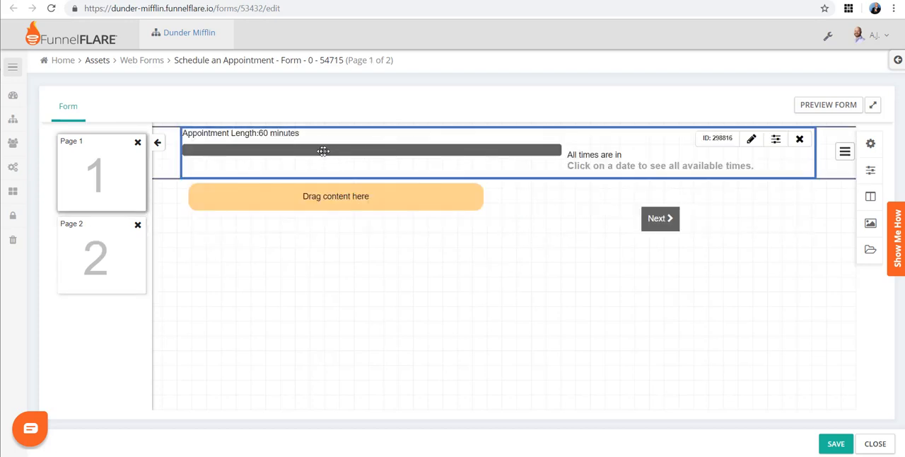
# Step: Inspect the appointment scheduler field's settings on the form's first page, including the selectable schedulers, and close them without saving
pyautogui.click(752, 141)
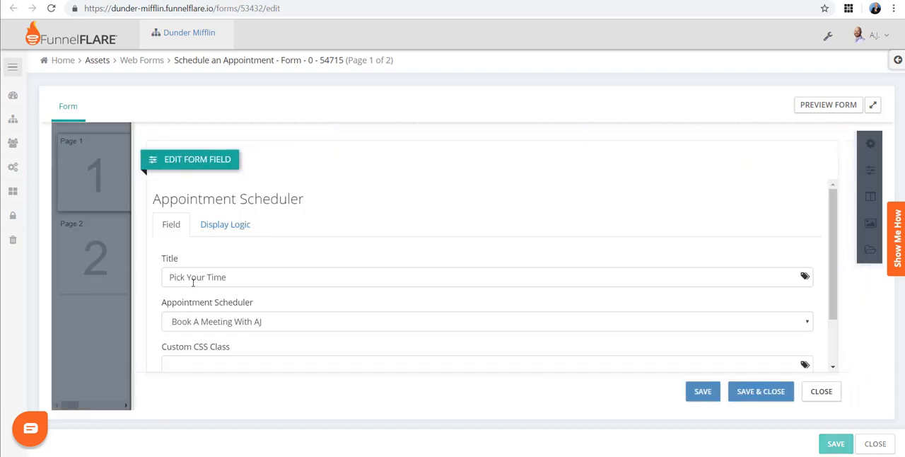
pyautogui.scroll(-1, 444, 268)
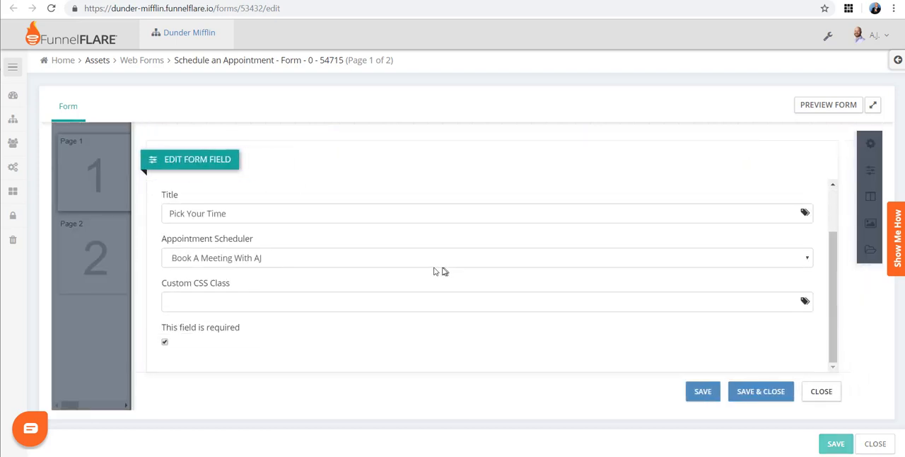
pyautogui.click(257, 259)
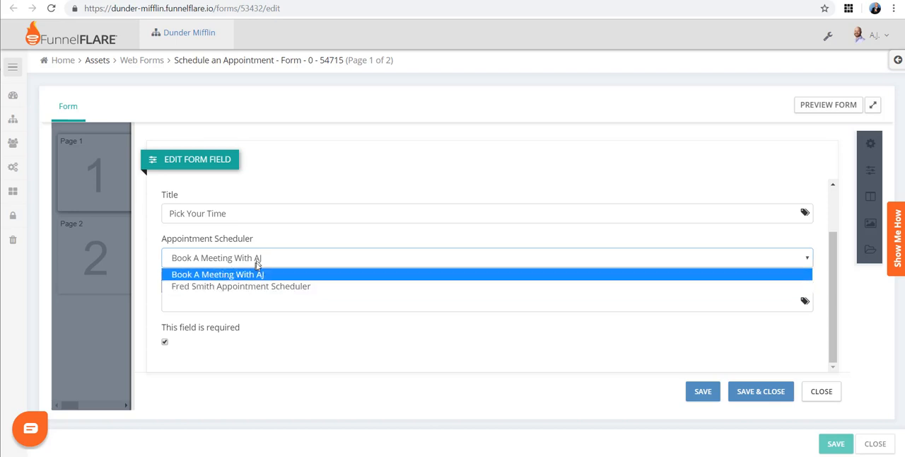
pyautogui.click(253, 275)
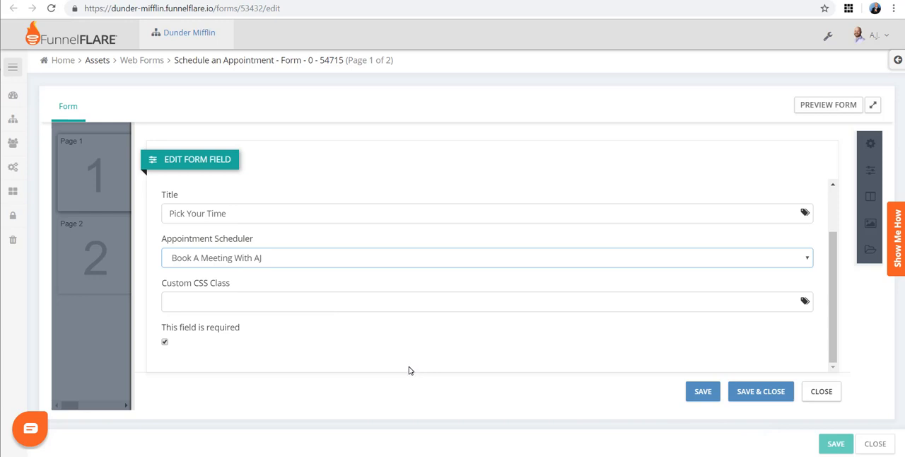
pyautogui.click(821, 392)
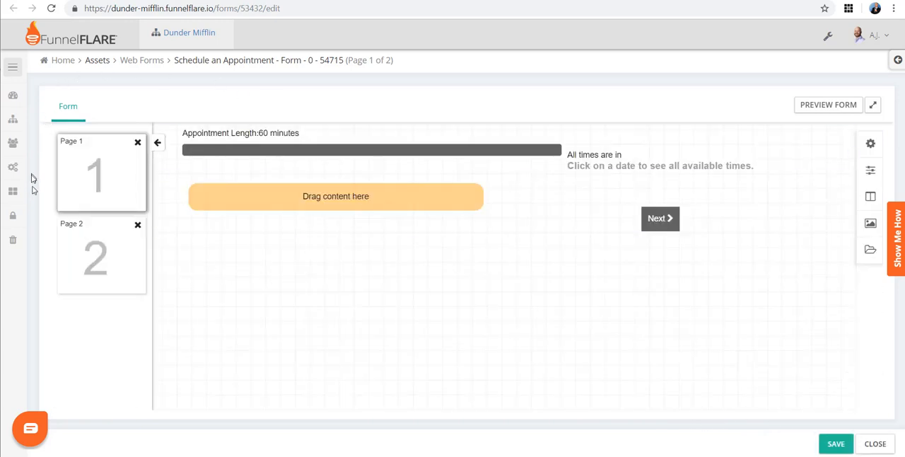
# Step: Compare the form's calendar page with its contact details page and close the form editor
pyautogui.click(72, 250)
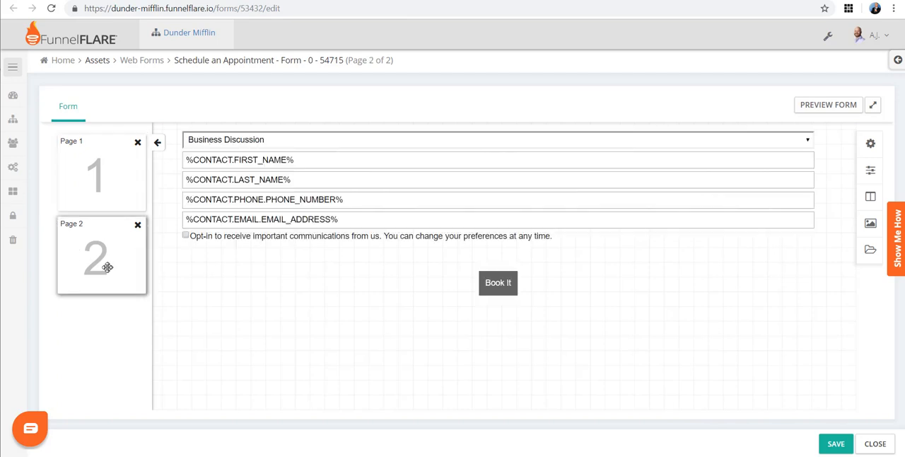
pyautogui.click(89, 174)
pyautogui.click(97, 262)
pyautogui.moveTo(356, 202)
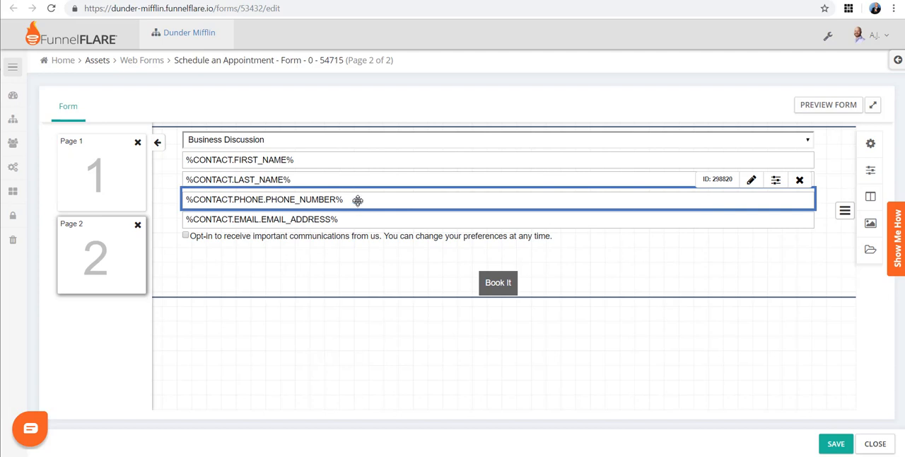
pyautogui.click(876, 444)
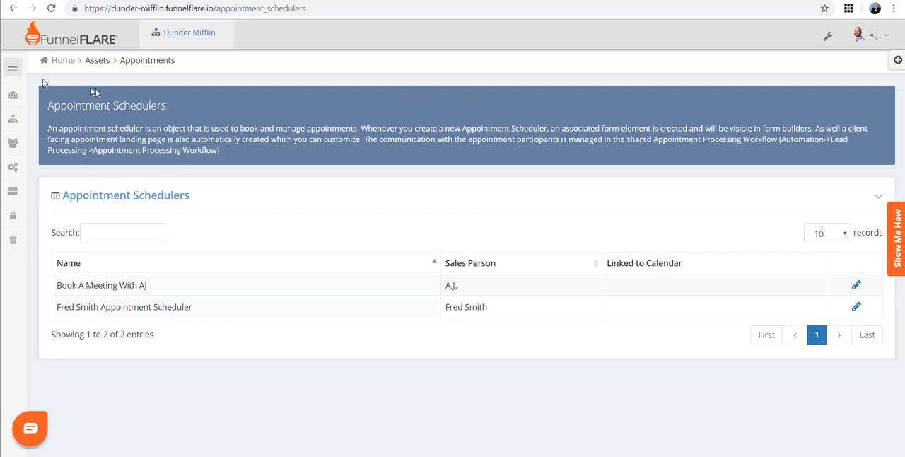
# Step: Add a Google Calendar app with the Google user's e-mail address to the Book A Meeting scheduler's calendar sync
pyautogui.moveTo(9, 78)
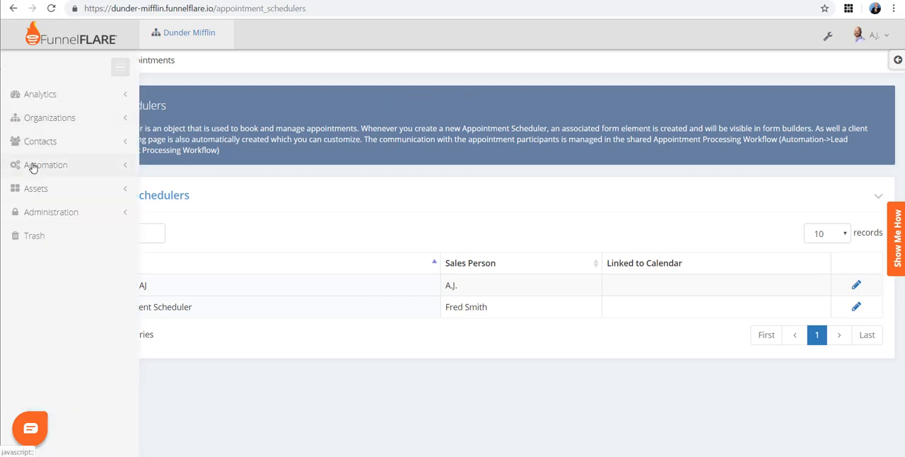
pyautogui.click(38, 184)
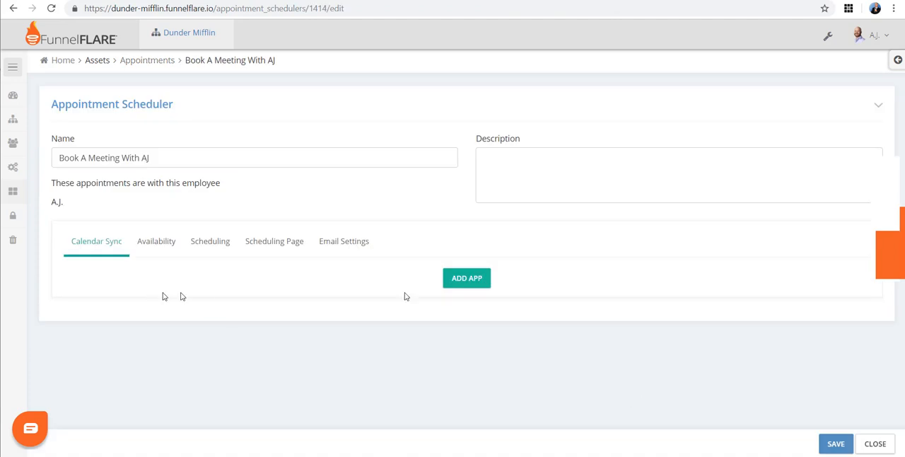
pyautogui.click(457, 280)
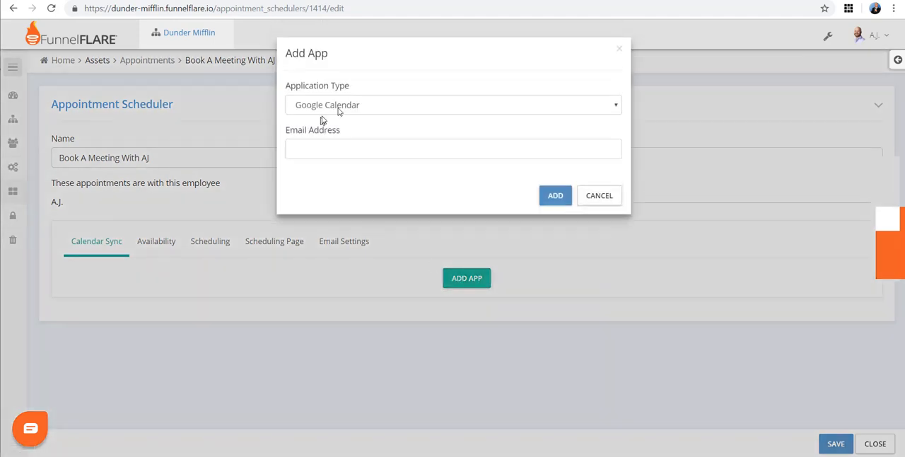
pyautogui.click(343, 105)
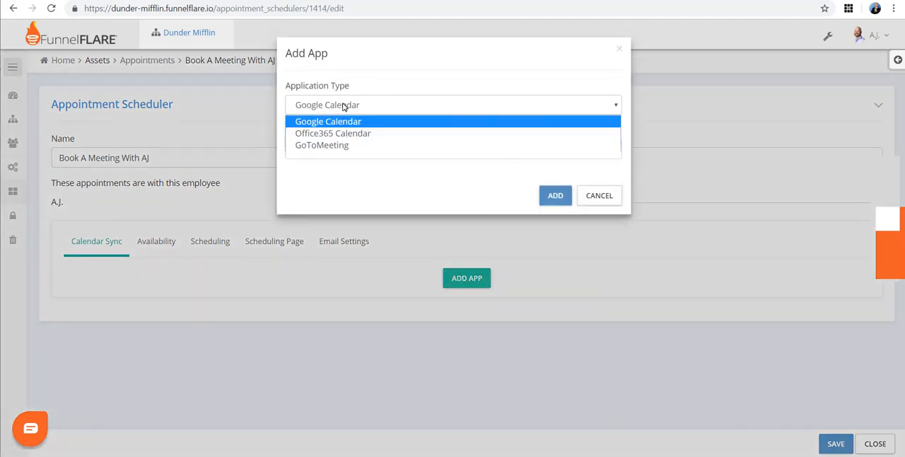
pyautogui.click(343, 105)
pyautogui.click(344, 104)
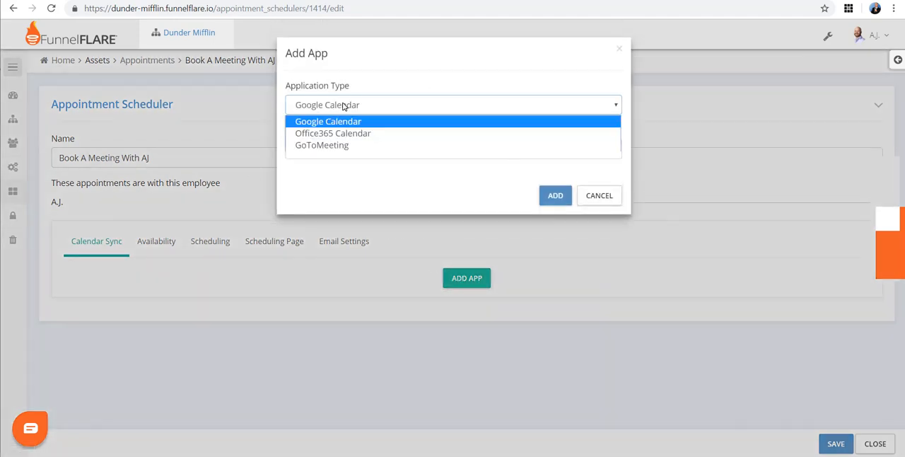
pyautogui.click(344, 104)
pyautogui.click(344, 105)
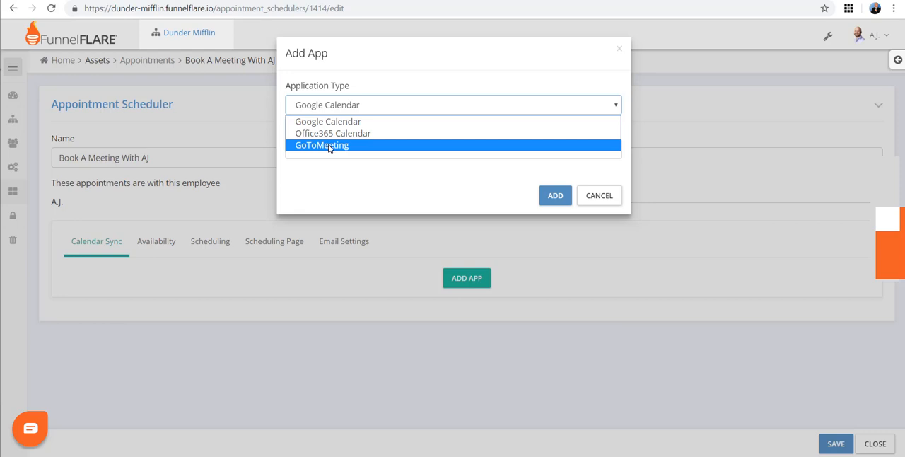
pyautogui.click(400, 78)
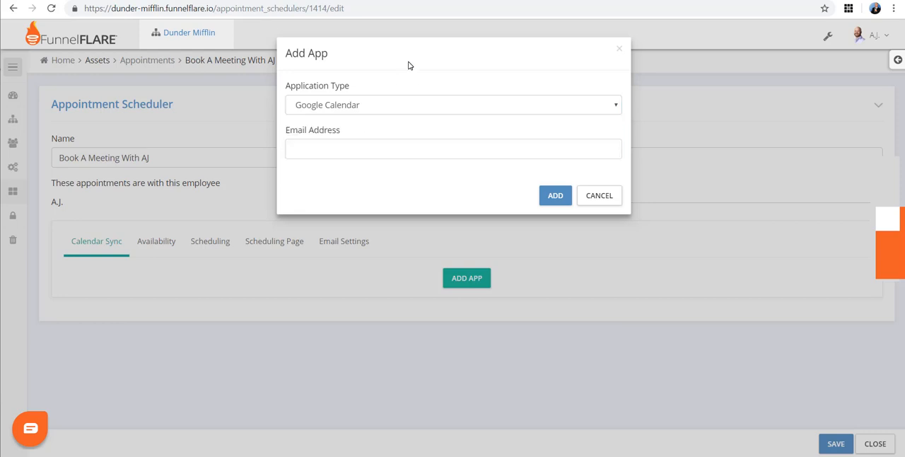
pyautogui.click(308, 150)
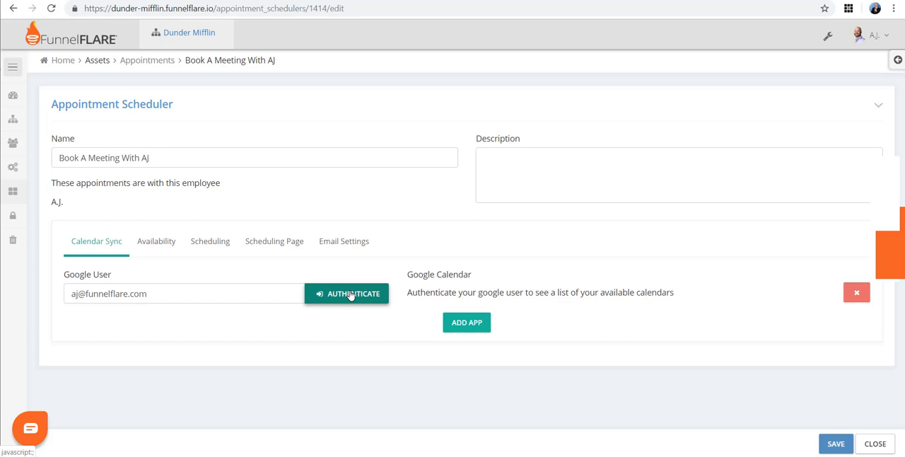
# Step: Examine the scheduler's weekly availability calendar and its morning and afternoon time blocks
pyautogui.click(145, 254)
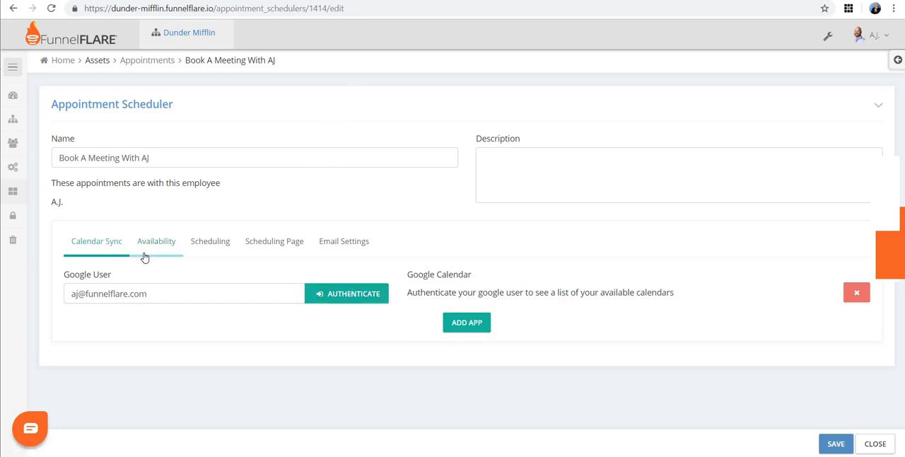
pyautogui.scroll(-3, 289, 219)
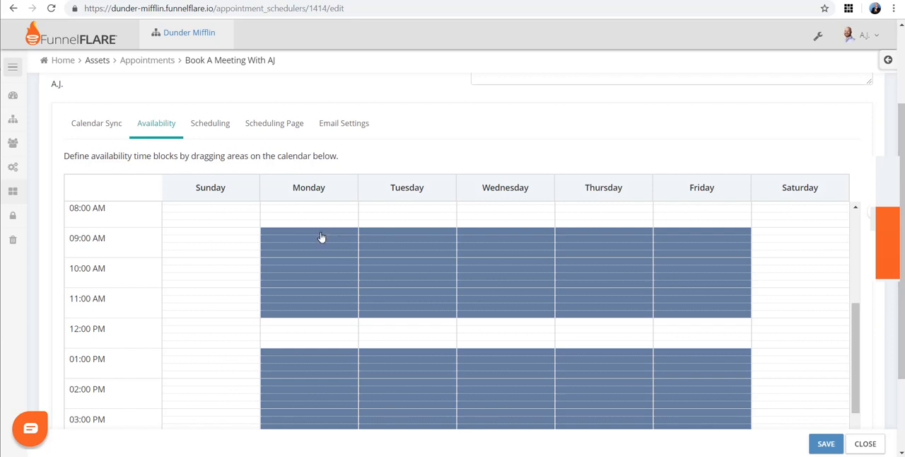
pyautogui.moveTo(321, 236)
pyautogui.mouseDown()
pyautogui.moveTo(651, 289)
pyautogui.moveTo(739, 279)
pyautogui.moveTo(264, 238)
pyautogui.moveTo(523, 269)
pyautogui.moveTo(756, 268)
pyautogui.moveTo(334, 234)
pyautogui.mouseUp()
pyautogui.scroll(-2, 283, 392)
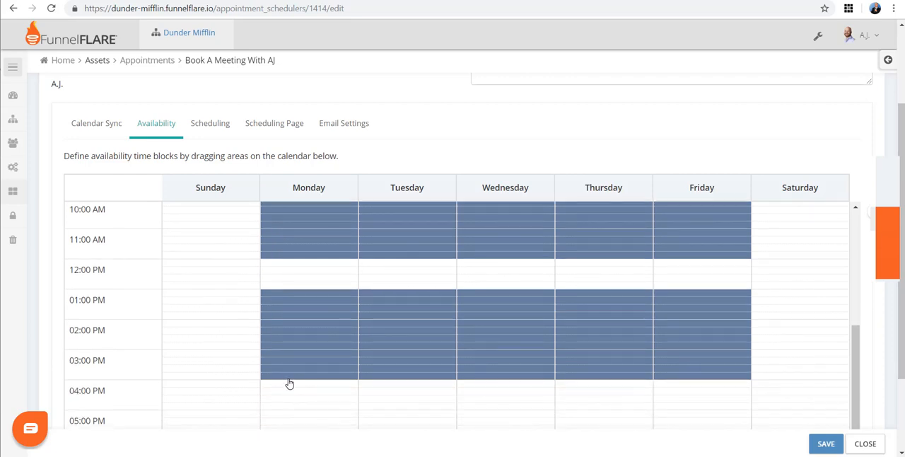
pyautogui.scroll(2, 291, 382)
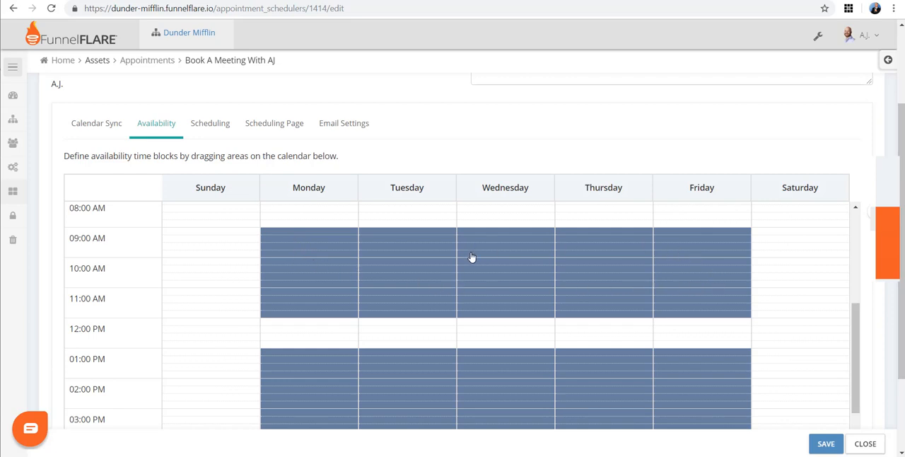
# Step: Review the scheduling rules for advance notice, appointment length, spacing, start interval and bookings per timeslot
pyautogui.click(205, 124)
pyautogui.scroll(2, 242, 141)
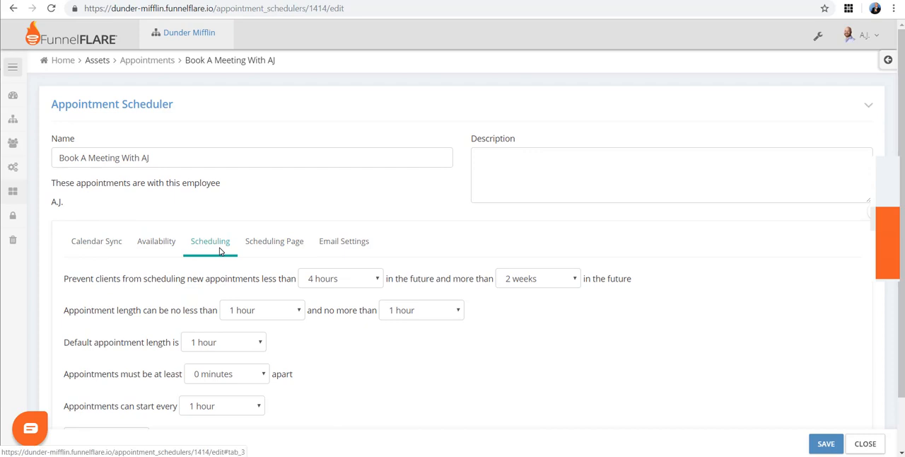
pyautogui.scroll(-1, 226, 249)
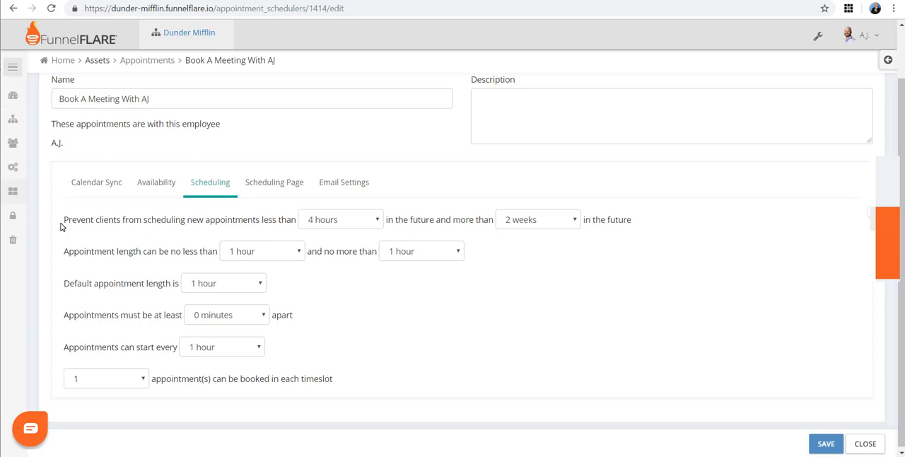
pyautogui.moveTo(61, 226); pyautogui.dragTo(243, 221)
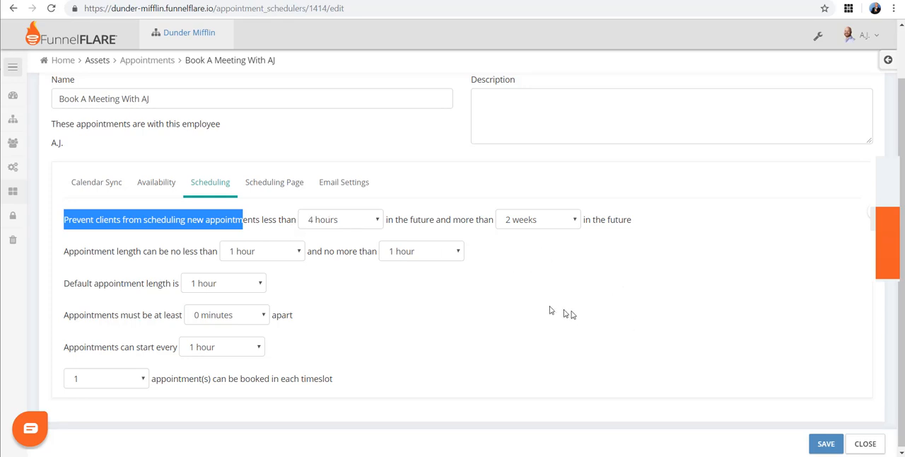
pyautogui.click(616, 262)
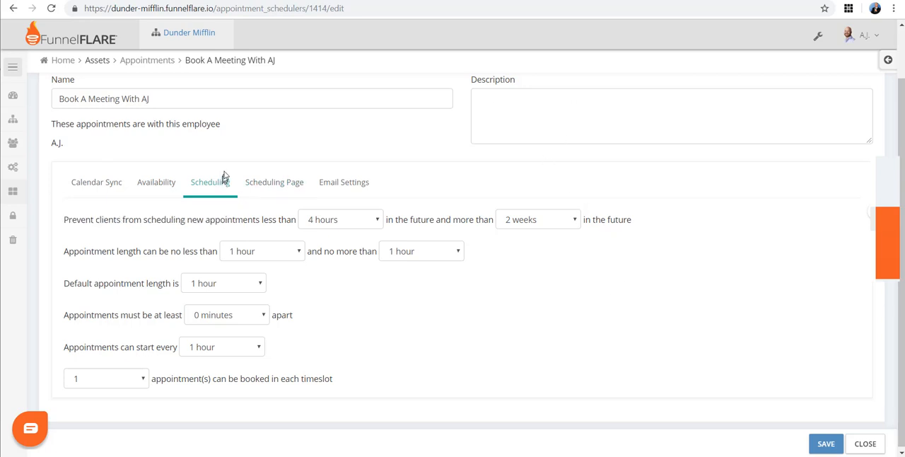
# Step: Check the scheduler's client scheduling page options and its email settings
pyautogui.click(275, 182)
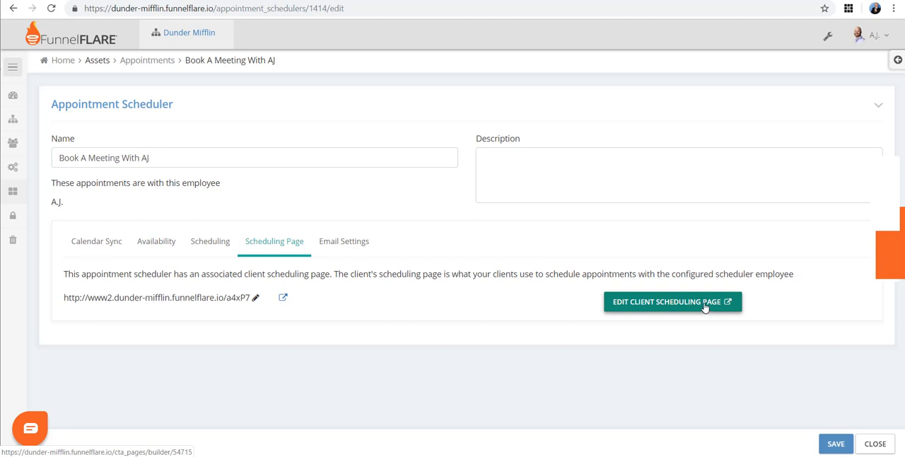
pyautogui.click(349, 248)
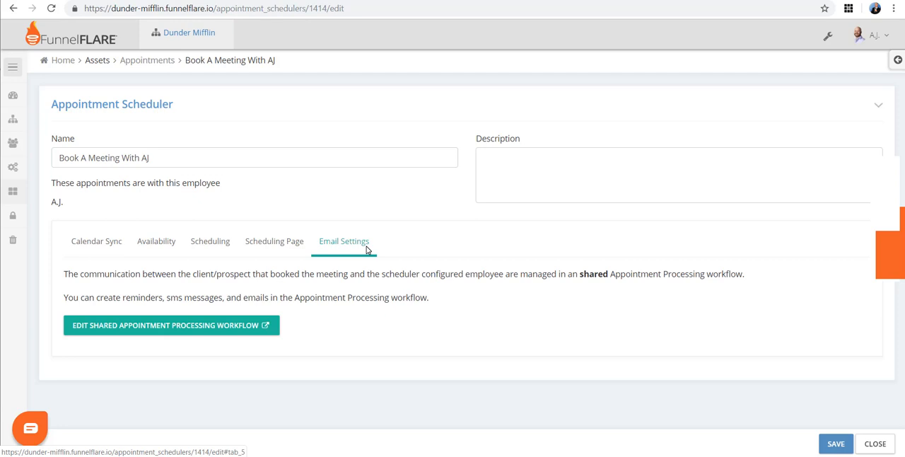
# Step: Open the Appointment Processing workflow from the lead processing automations for editing
pyautogui.moveTo(17, 192)
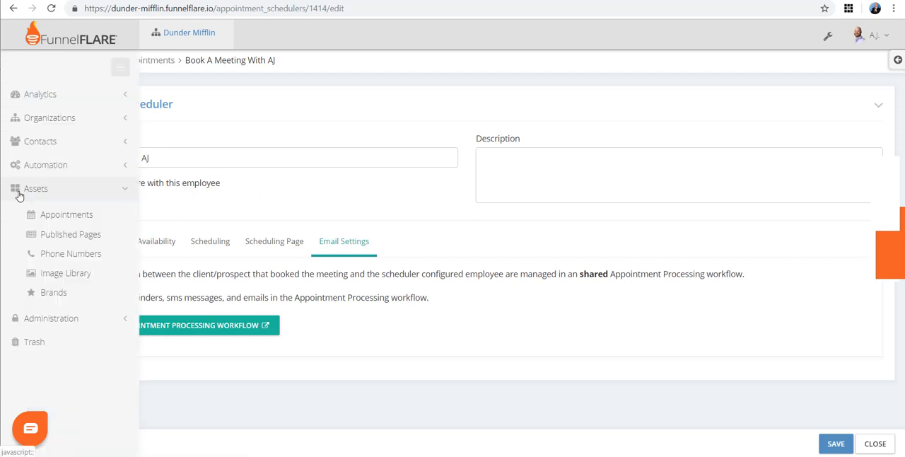
pyautogui.click(33, 166)
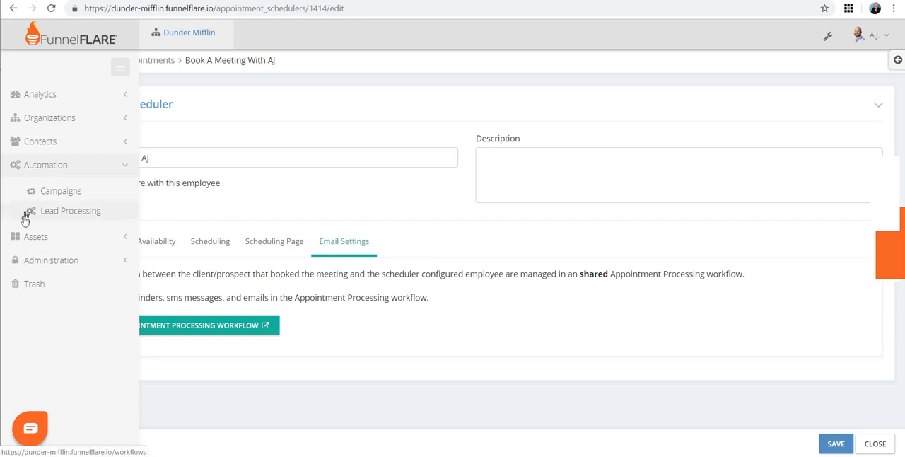
pyautogui.click(56, 216)
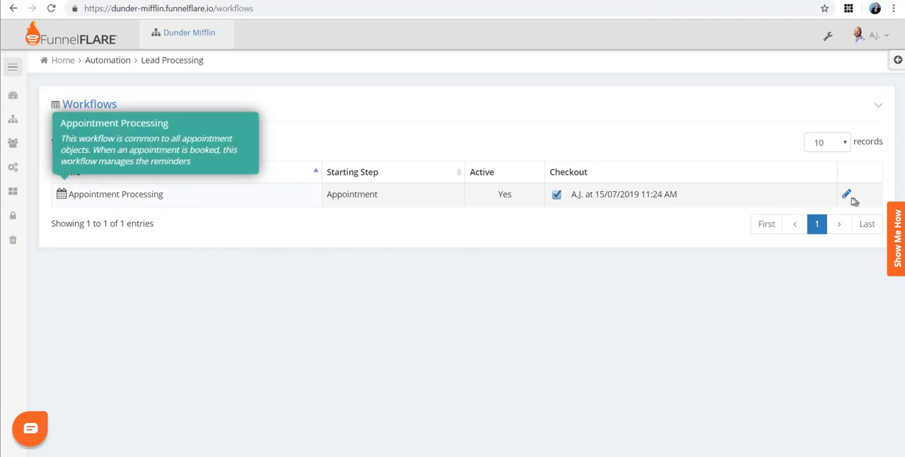
pyautogui.click(845, 193)
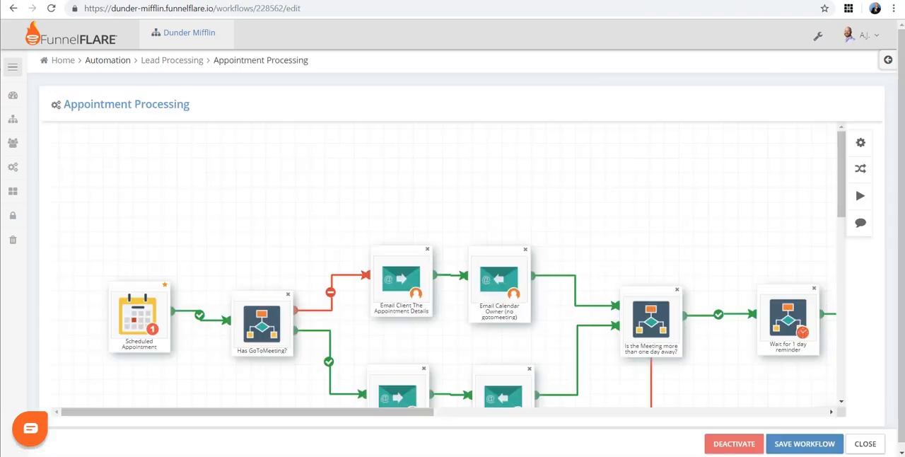
# Step: Examine the Appointment Processing workflow's email, reminder and cancellation branches from one end to the other
pyautogui.scroll(-1, 276, 241)
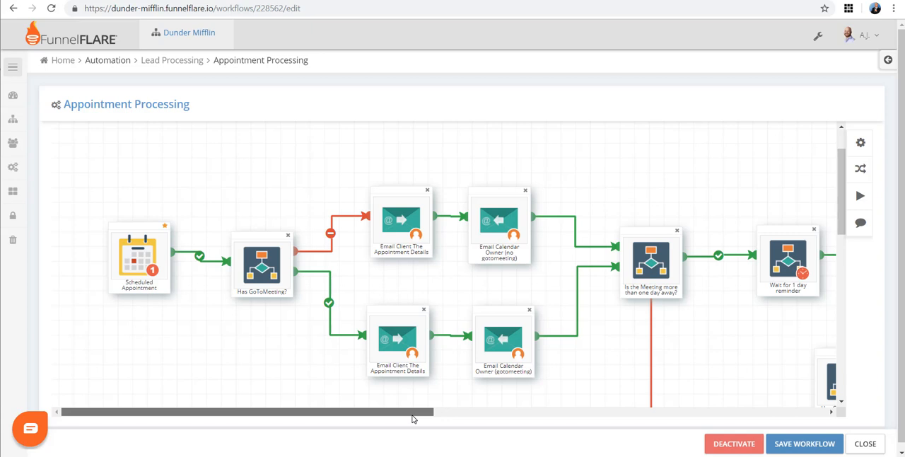
pyautogui.moveTo(413, 416); pyautogui.dragTo(590, 384)
pyautogui.scroll(-2, 634, 337)
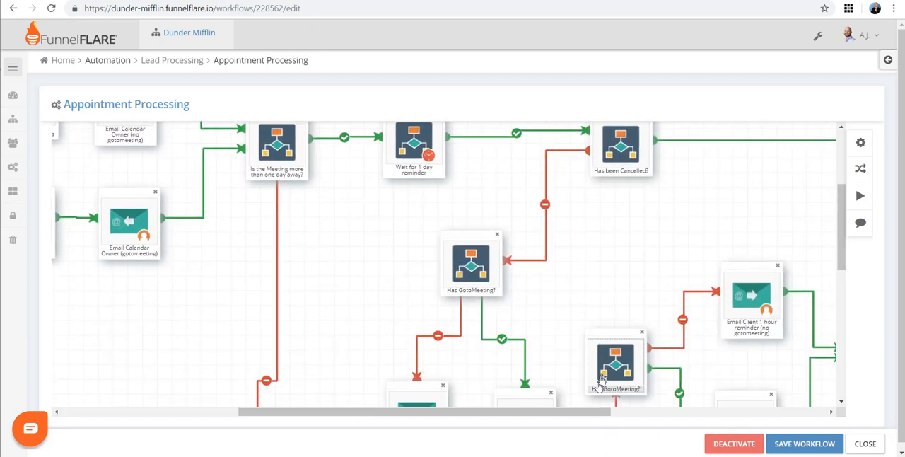
pyautogui.moveTo(599, 416); pyautogui.dragTo(821, 374)
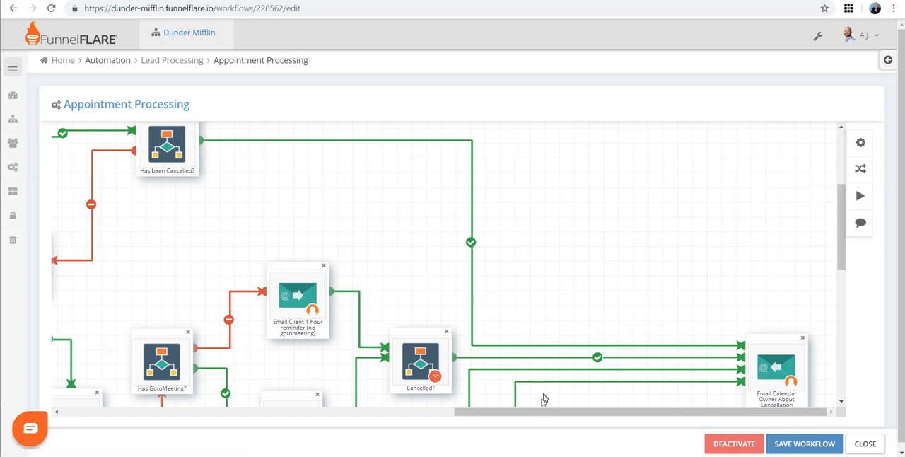
pyautogui.moveTo(530, 418); pyautogui.dragTo(241, 369)
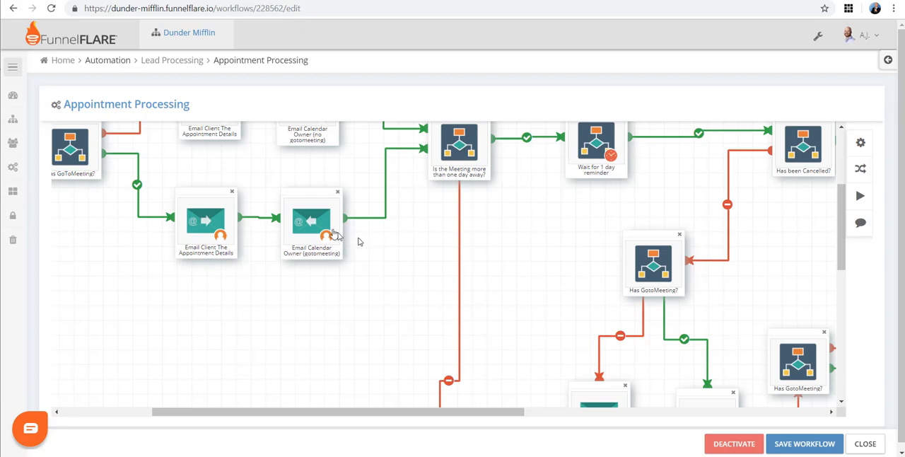
# Step: Switch to the published Dunder Mifflin appointment booking page
pyautogui.click(864, 35)
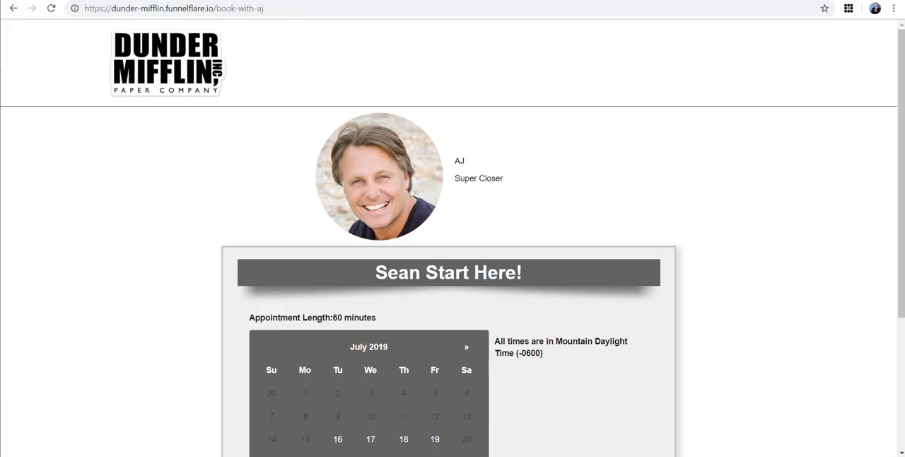